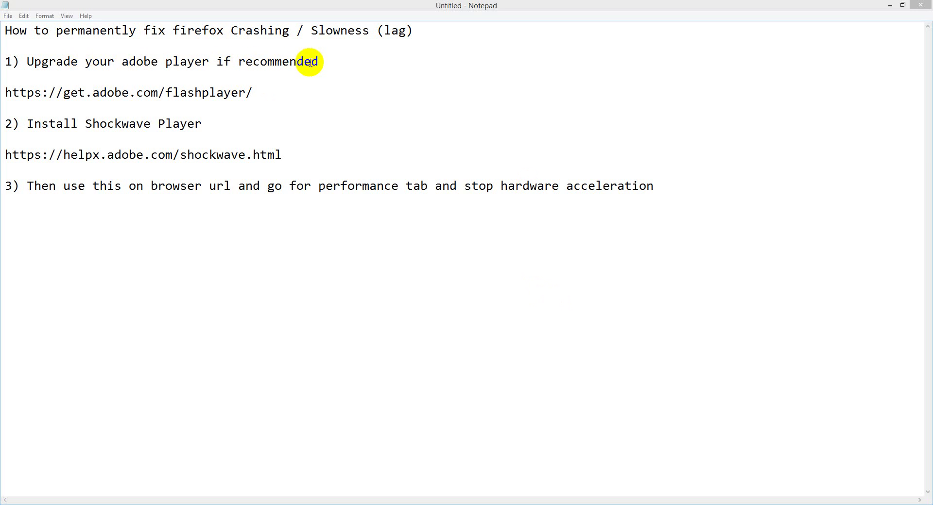
# Select the get.adobe.com/flashplayer link in Notepad and switch to its download page in Chrome.
pyautogui.moveTo(281, 92); pyautogui.dragTo(3, 93)
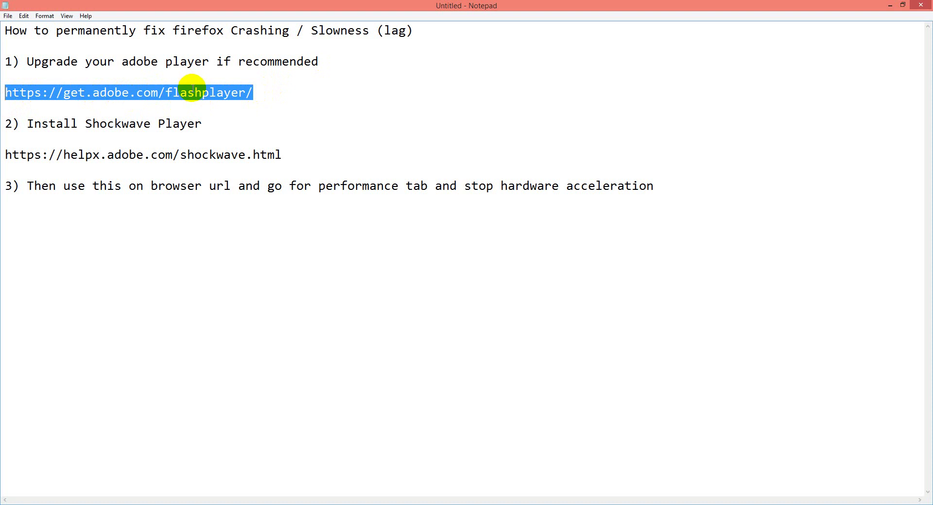
pyautogui.hotkey('alt', 'Tab')
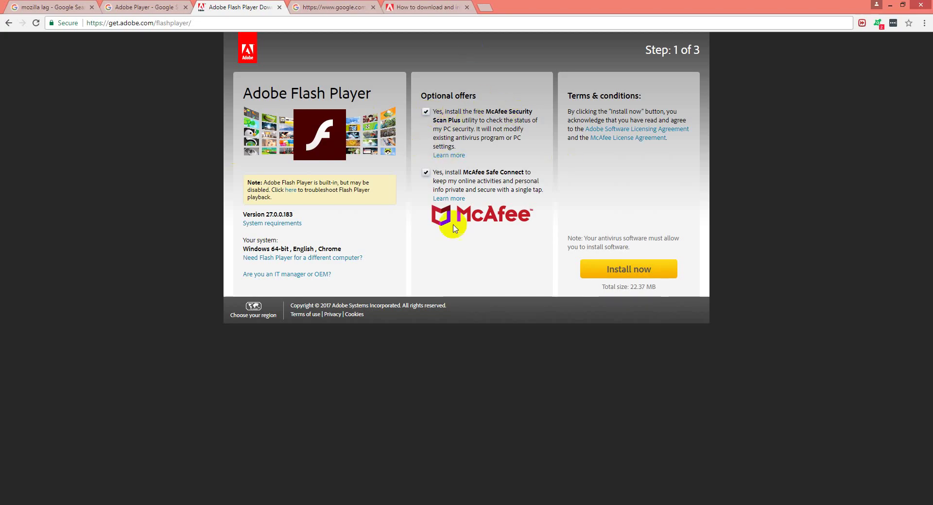
# Decline both McAfee offers and start downloading Flash Player.
pyautogui.click(426, 111)
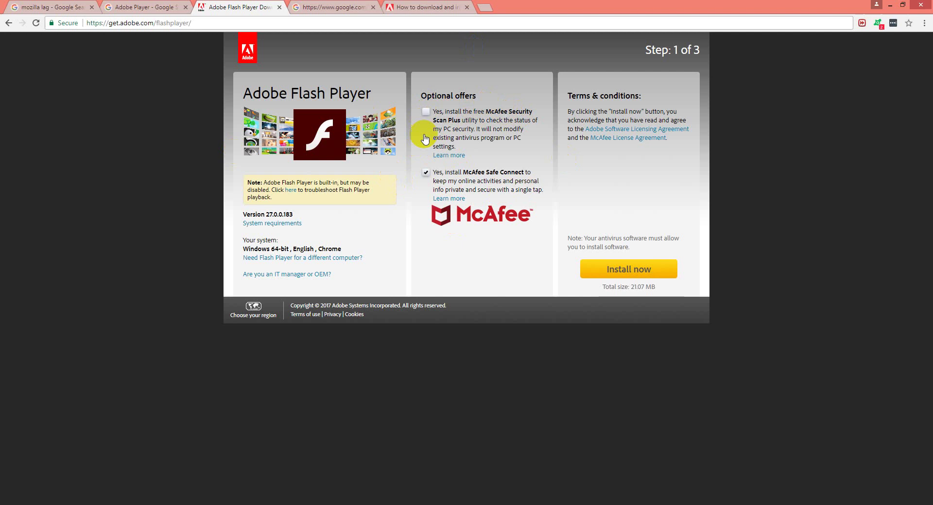
pyautogui.click(426, 173)
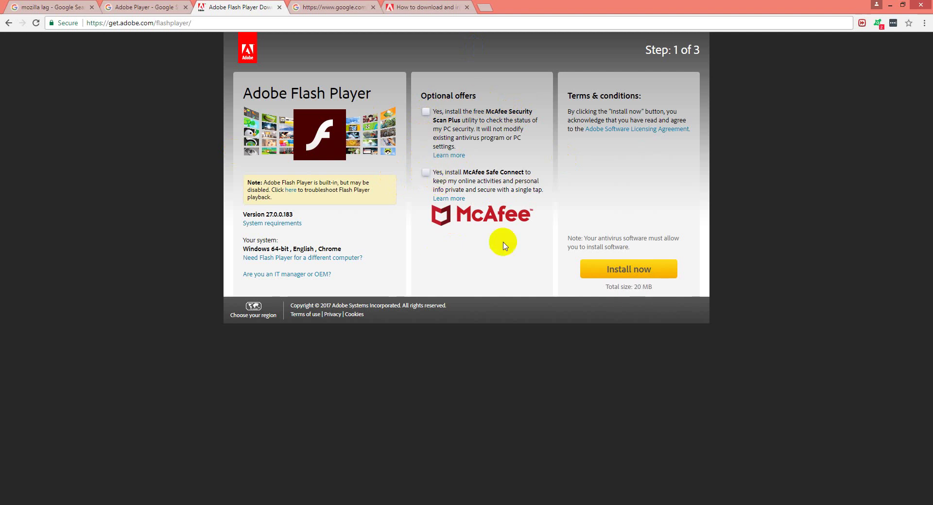
pyautogui.click(616, 270)
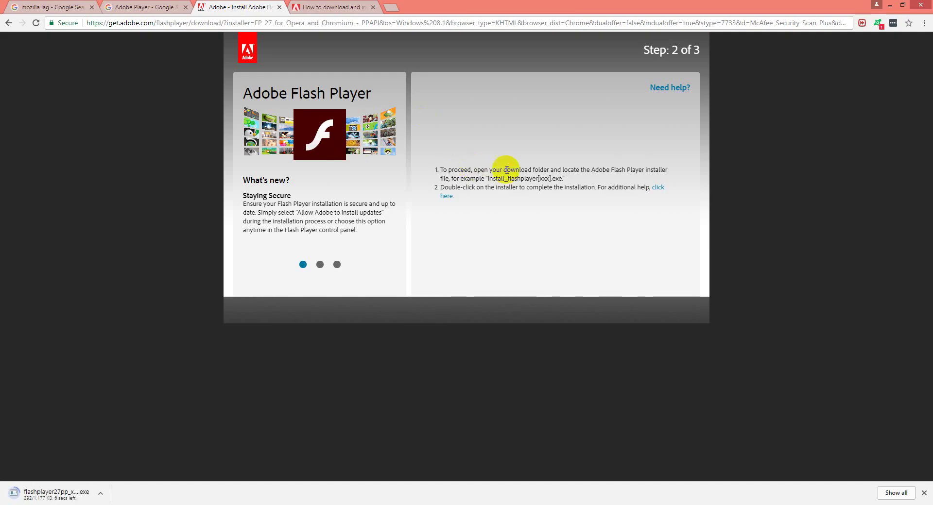
# Show the downloaded flashplayer27pp_xa_install.exe in its Downloads folder.
pyautogui.click(183, 387)
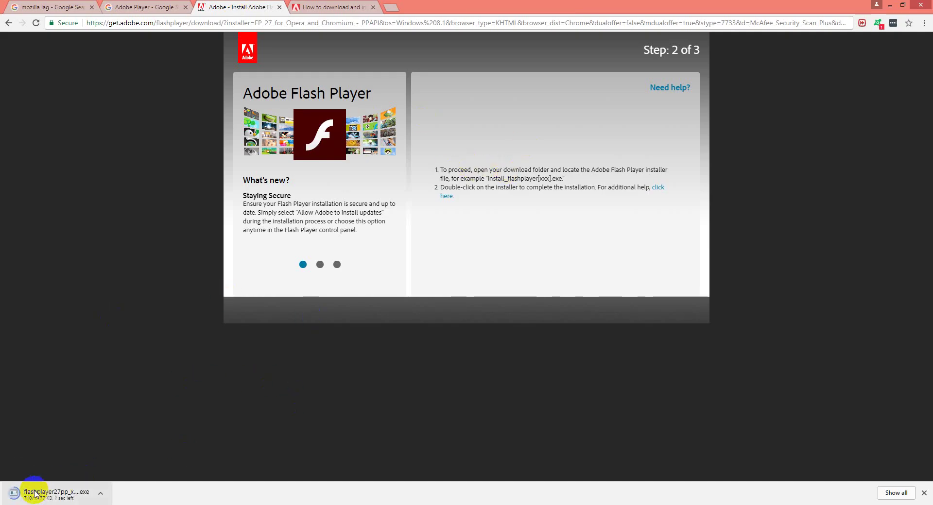
pyautogui.click(100, 496)
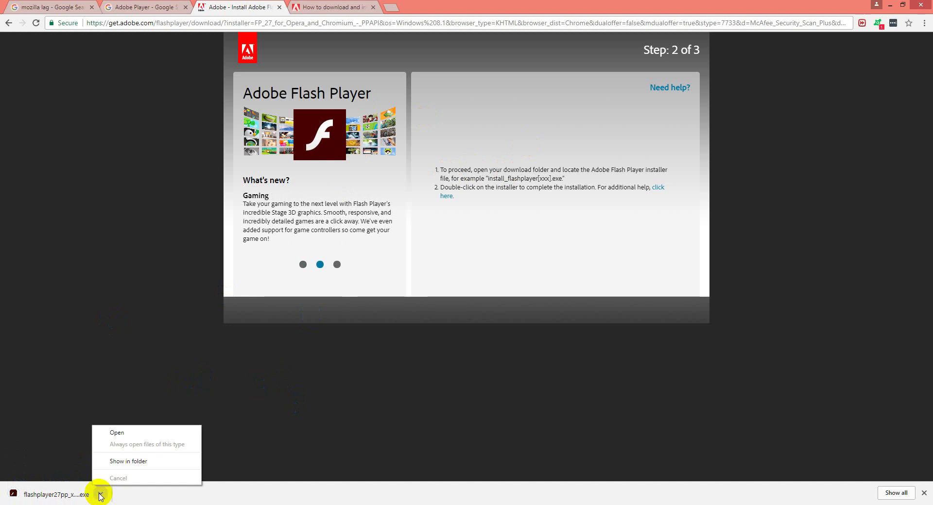
pyautogui.click(126, 465)
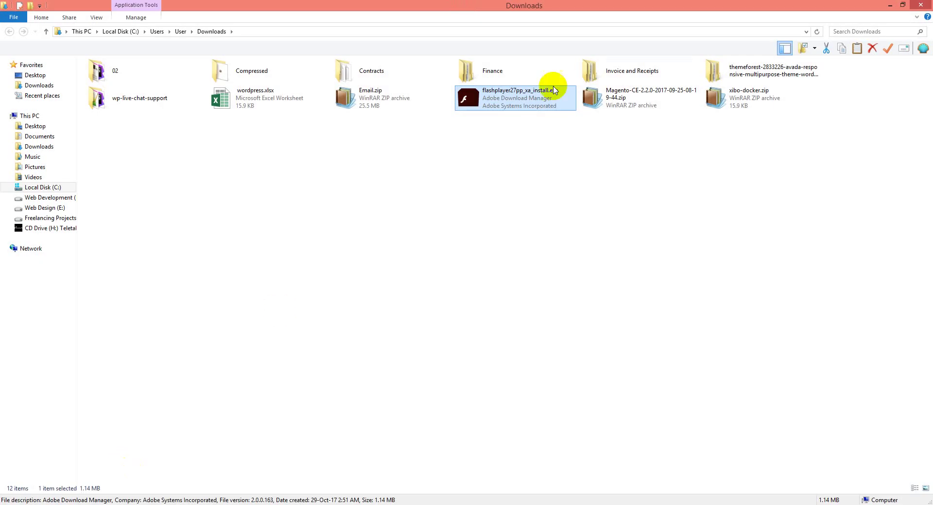
# Run flashplayer27pp_xa_install.exe with 'Notify me to install updates' and let it start downloading.
pyautogui.doubleClick(489, 99)
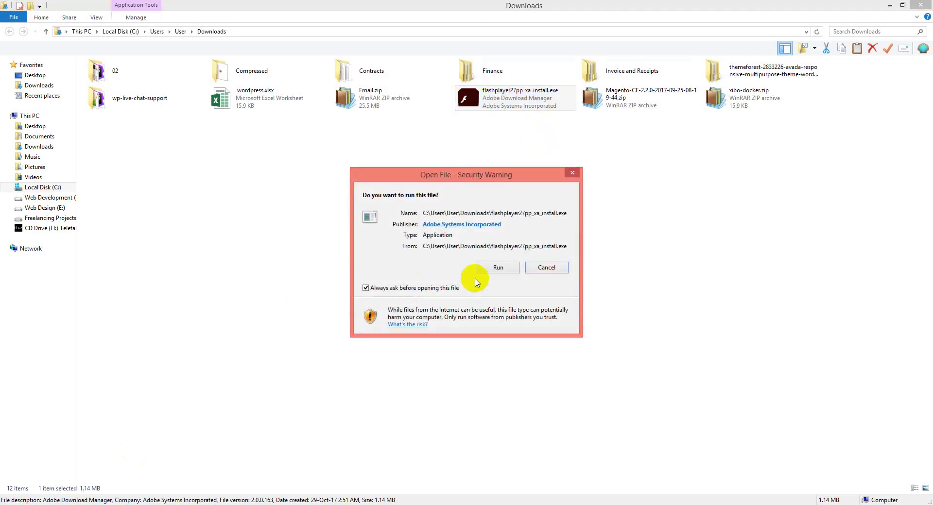
pyautogui.click(492, 267)
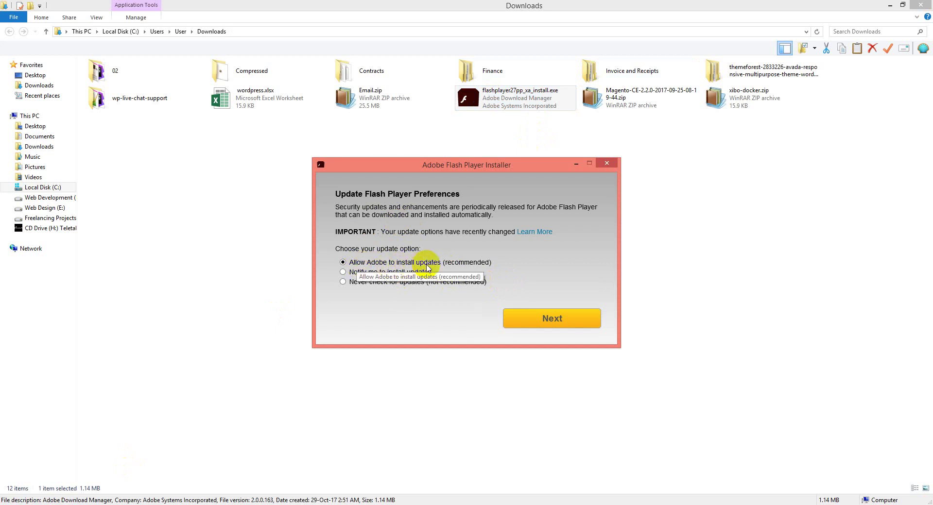
pyautogui.click(549, 320)
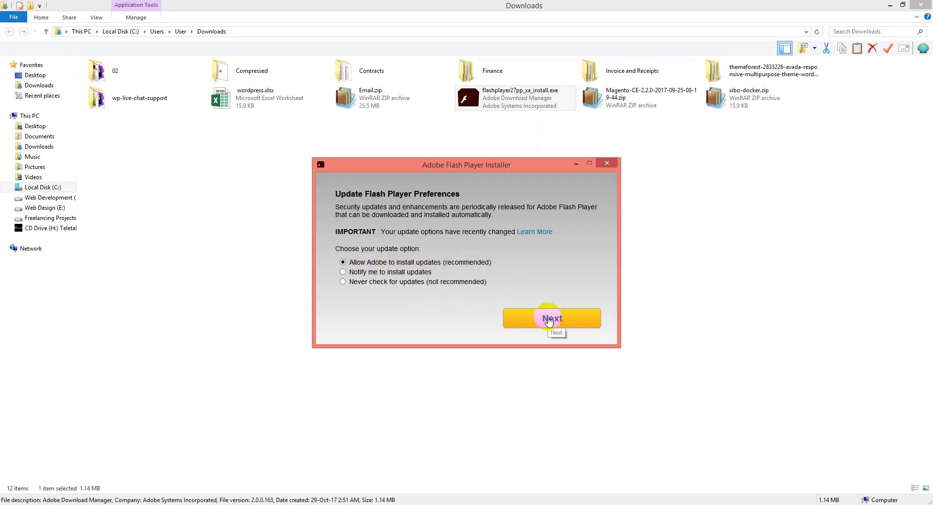
pyautogui.click(377, 275)
pyautogui.click(539, 318)
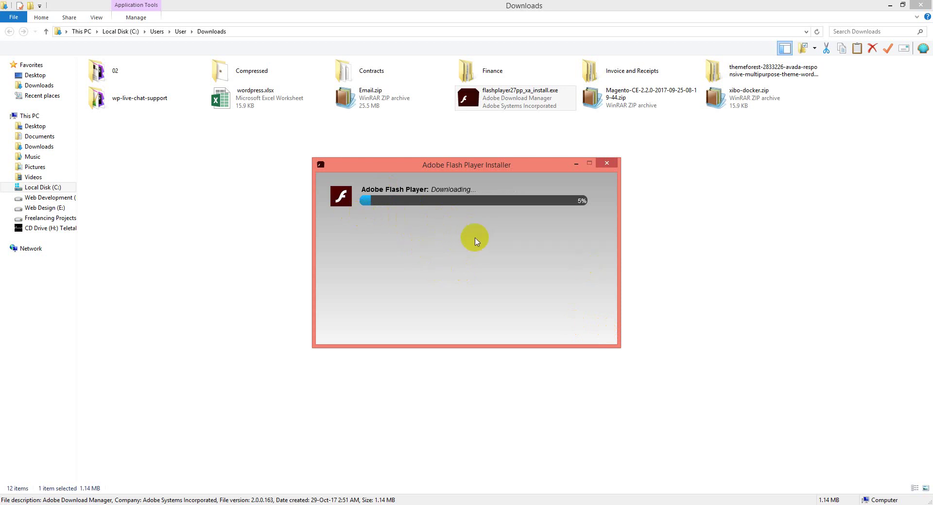
pyautogui.click(412, 209)
pyautogui.click(501, 214)
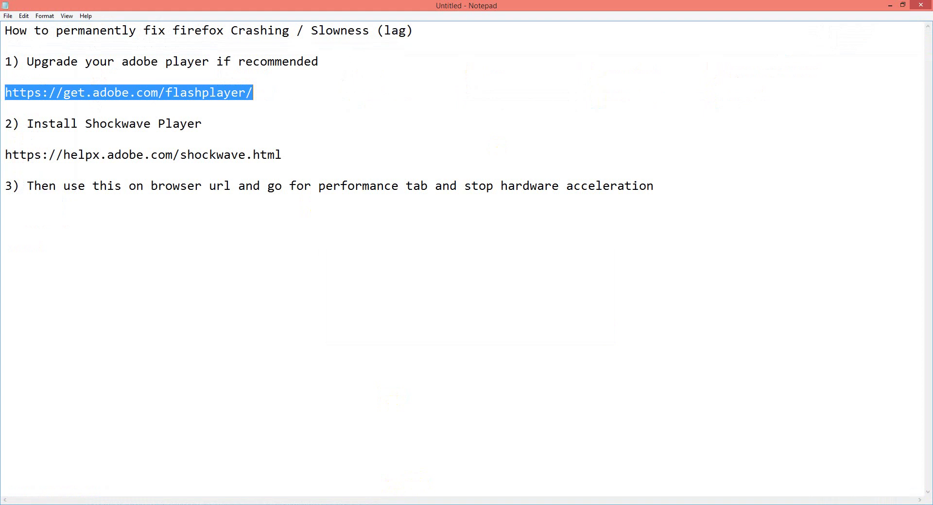
# Highlight 'Install Shockwave Player' and place the cursor on the line below its link.
pyautogui.click(58, 139)
pyautogui.moveTo(215, 128); pyautogui.dragTo(22, 124)
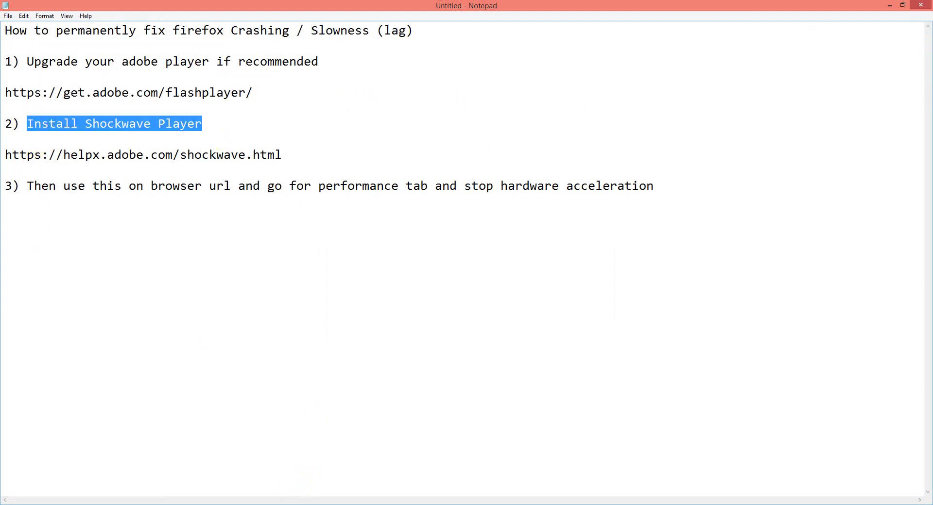
pyautogui.click(75, 168)
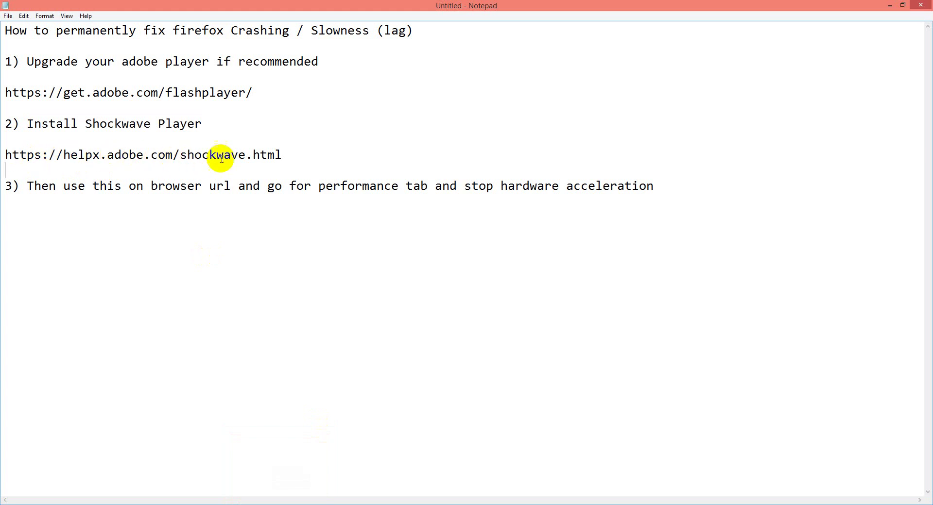
# Run Check Now on the Shockwave help page, then open the get.adobe.com/shockwave download page.
pyautogui.click(273, 503)
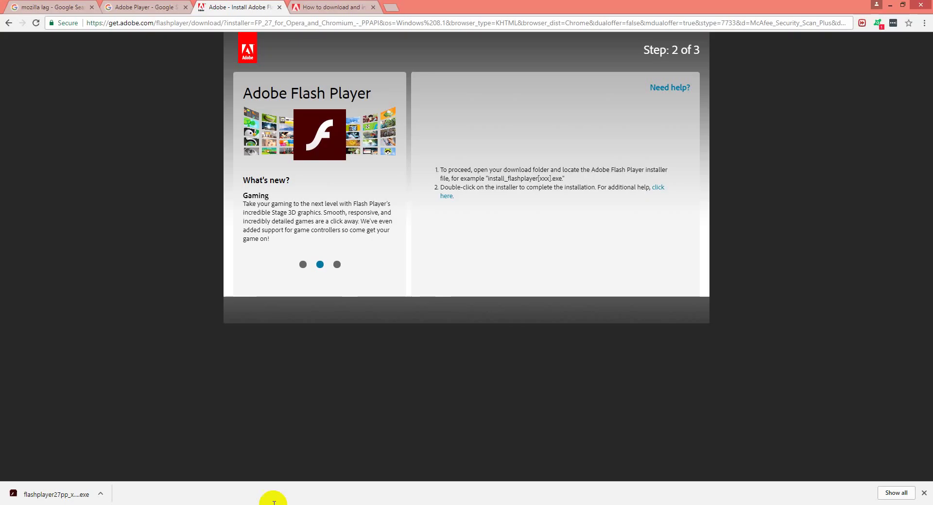
pyautogui.click(334, 6)
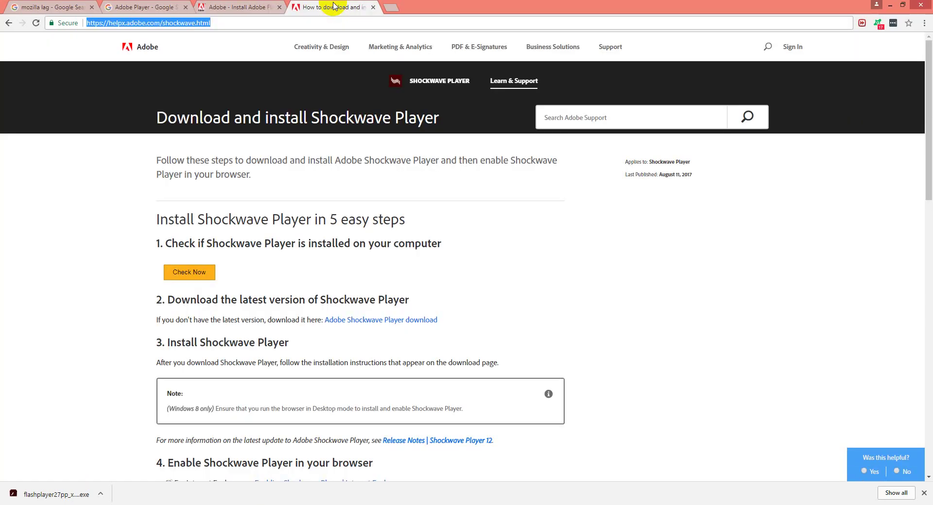
pyautogui.click(192, 275)
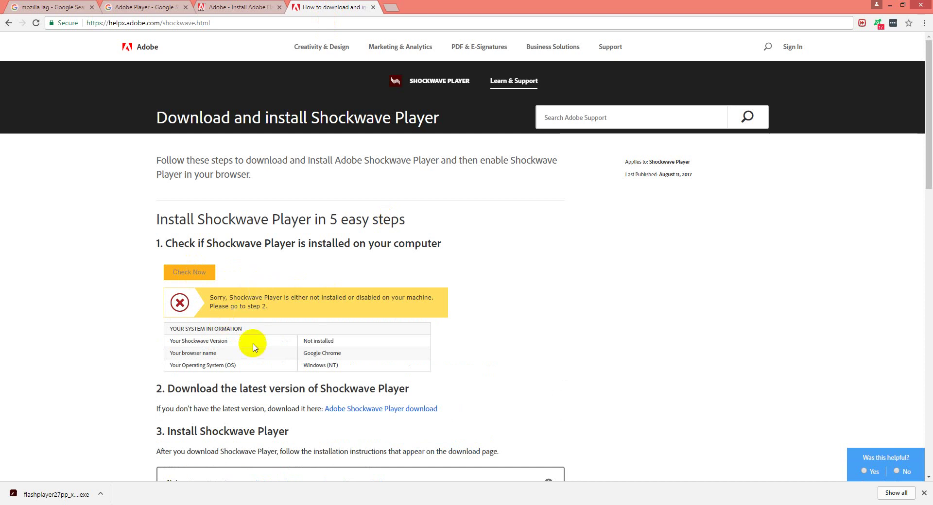
pyautogui.moveTo(340, 341); pyautogui.dragTo(302, 353)
pyautogui.scroll(-3, 298, 362)
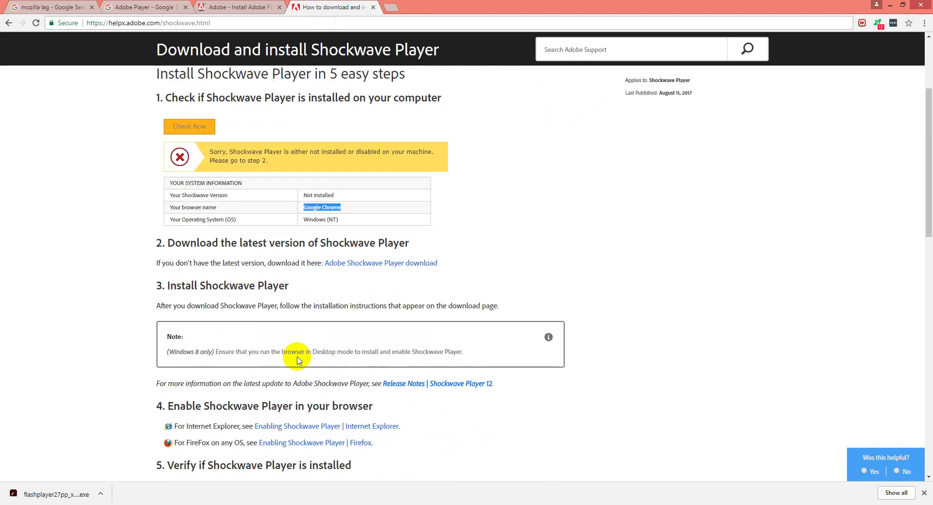
pyautogui.click(377, 267)
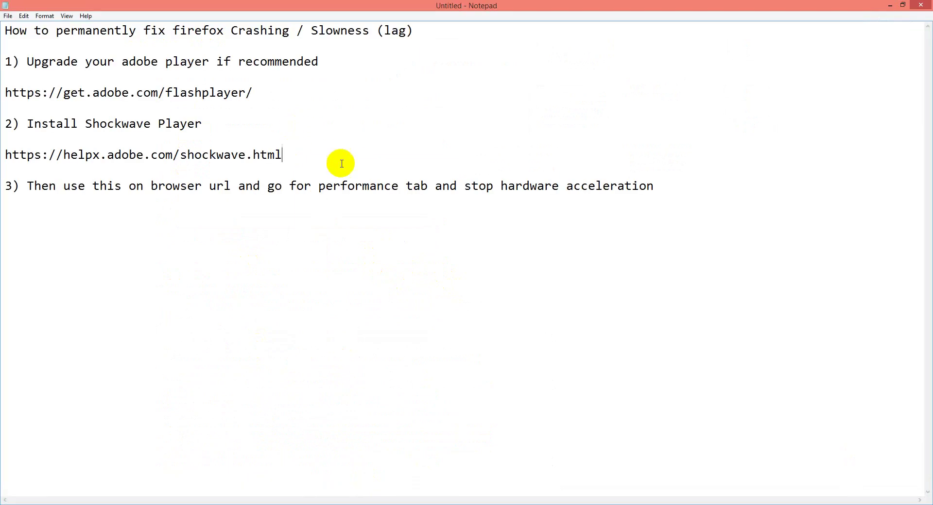
pyautogui.press('Return')
pyautogui.press('Return')
pyautogui.write('http://get.adobe.com/shockwave/')
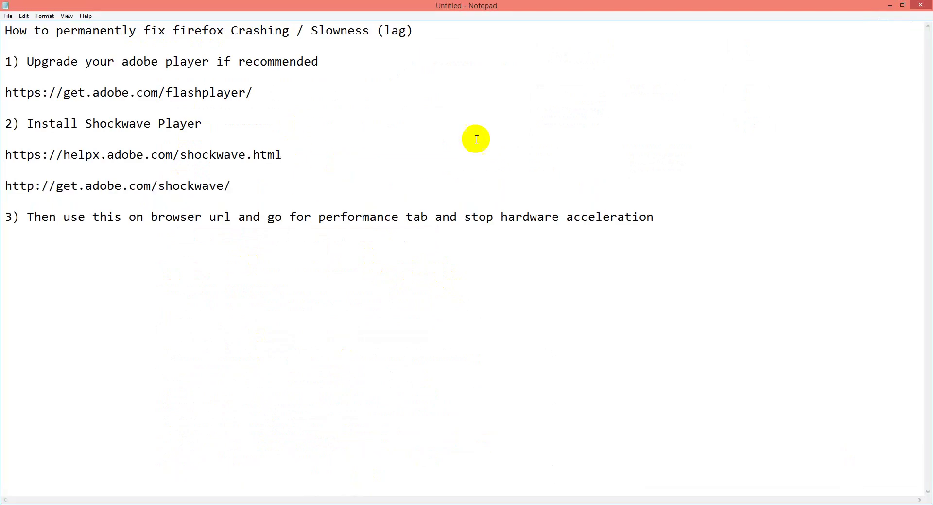
pyautogui.click(890, 5)
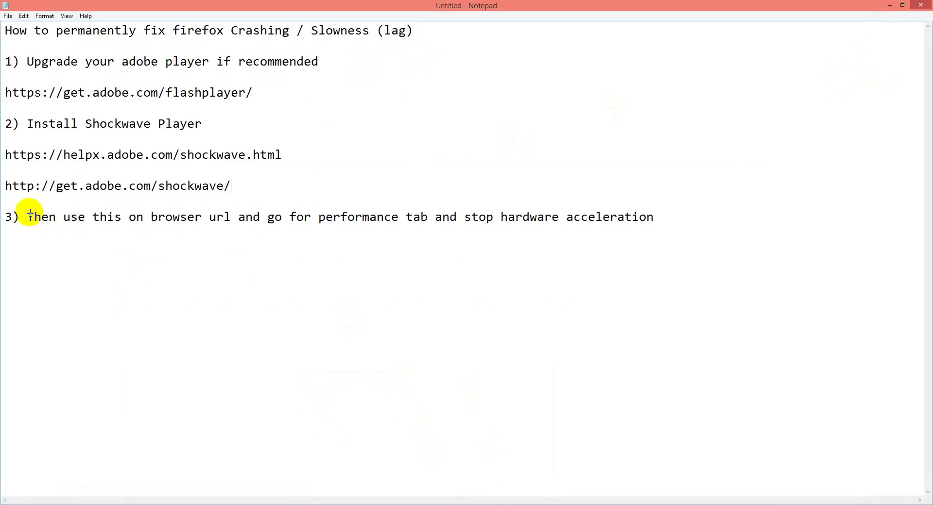
pyautogui.moveTo(28, 217); pyautogui.dragTo(248, 215)
pyautogui.click(217, 218)
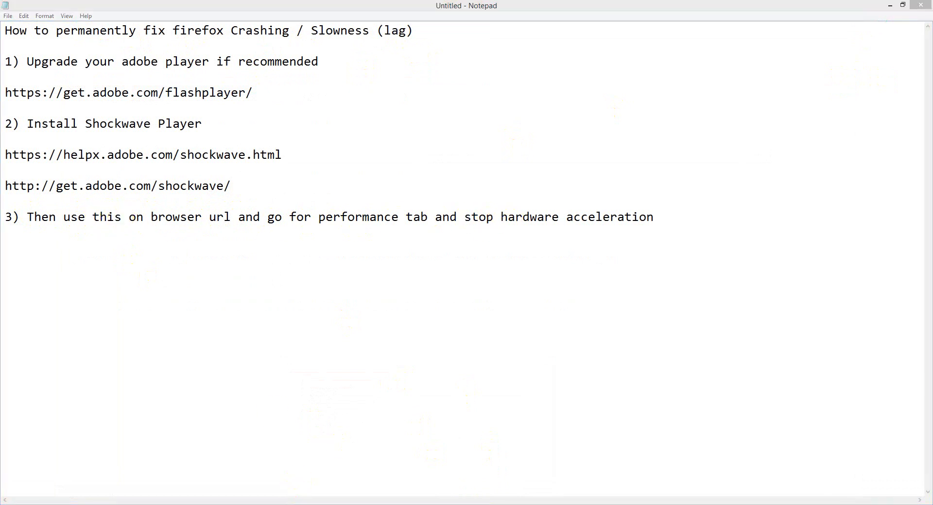
# Select the about:preferences#advanced address on Firefox's Options page.
pyautogui.hotkey('alt', 'Tab')
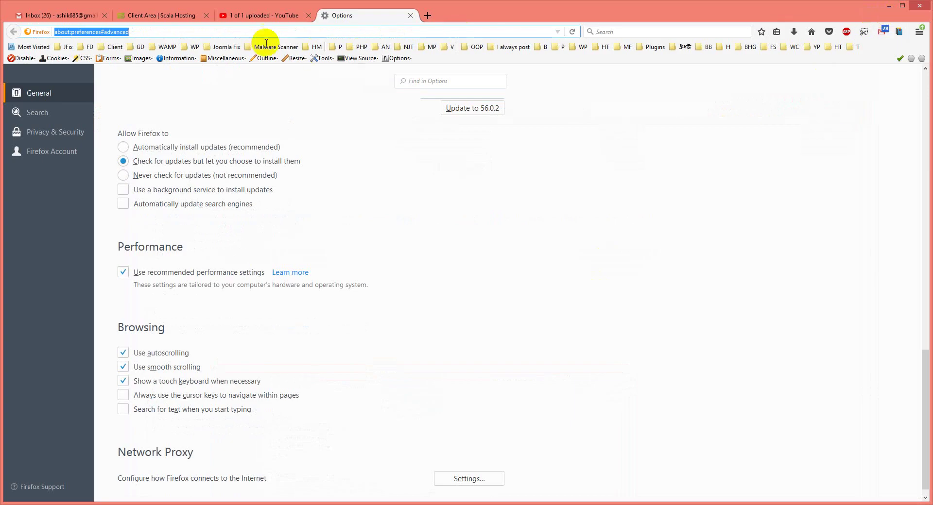
pyautogui.click(217, 32)
pyautogui.click(176, 31)
pyautogui.moveTo(165, 31); pyautogui.dragTo(42, 31)
pyautogui.hotkey('ctrl', 'c')
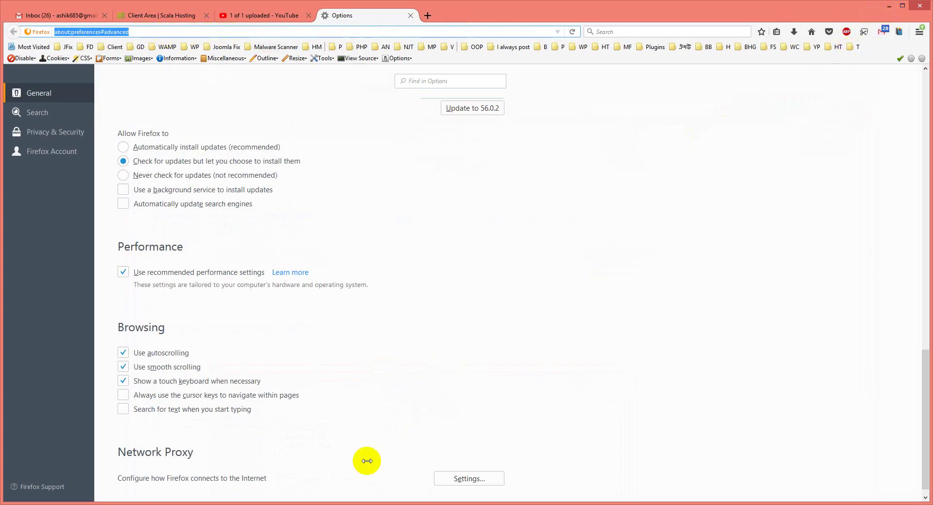
pyautogui.click(140, 41)
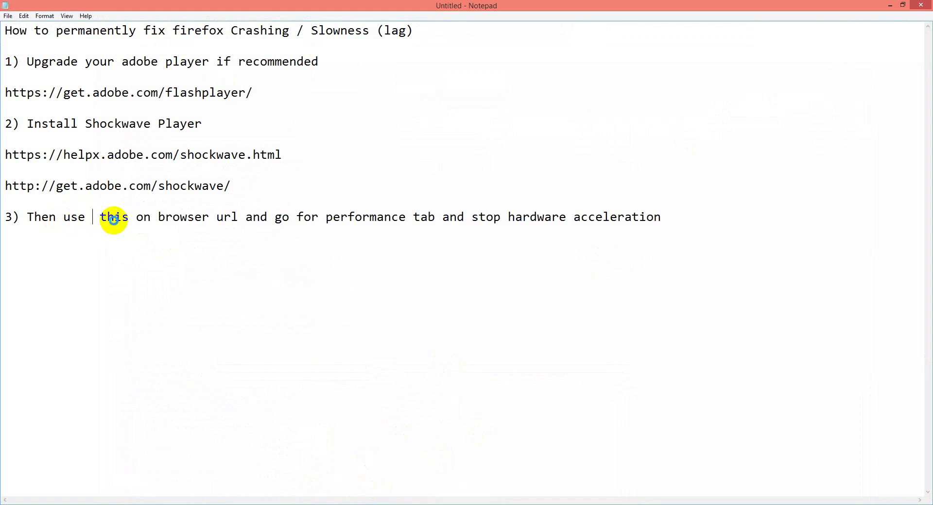
# Insert '[ about:preferences#advanced ]' into step 3 after 'Then use'.
pyautogui.hotkey('ctrl', 'v')
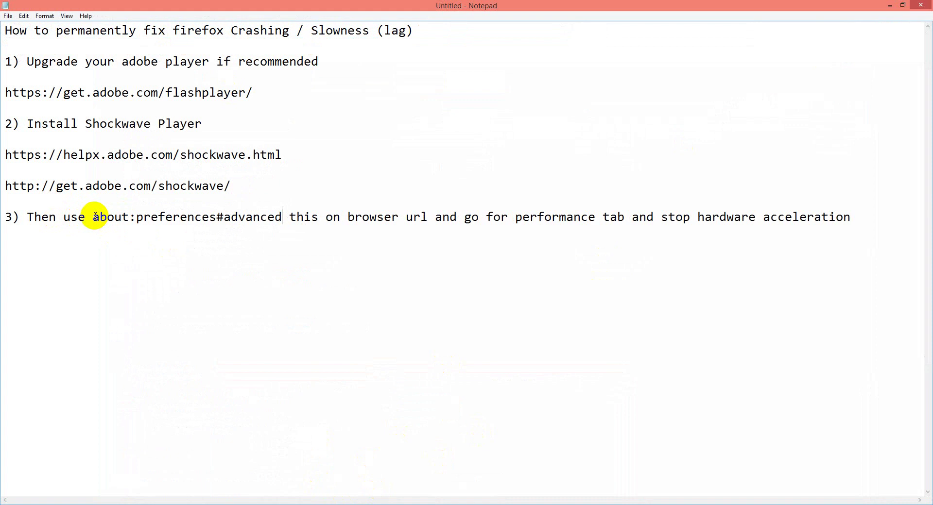
pyautogui.write('[')
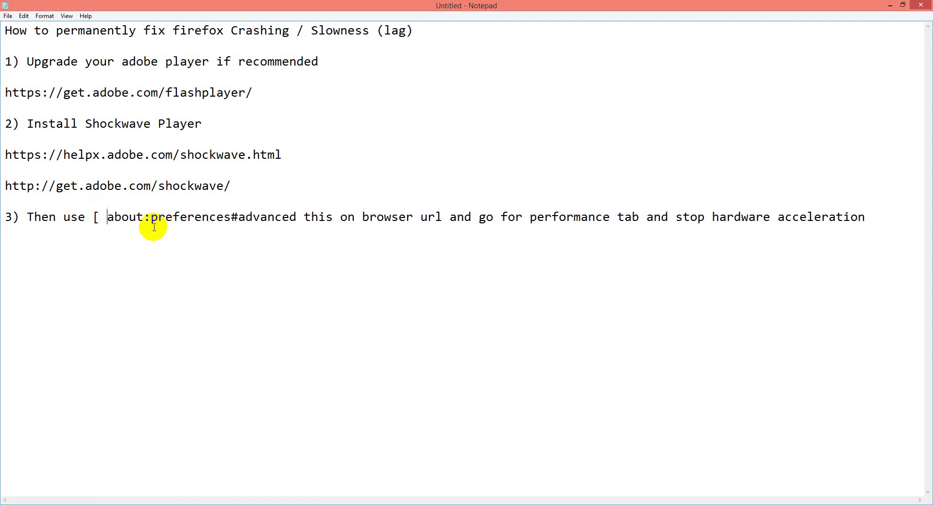
pyautogui.click(298, 217)
pyautogui.write(']')
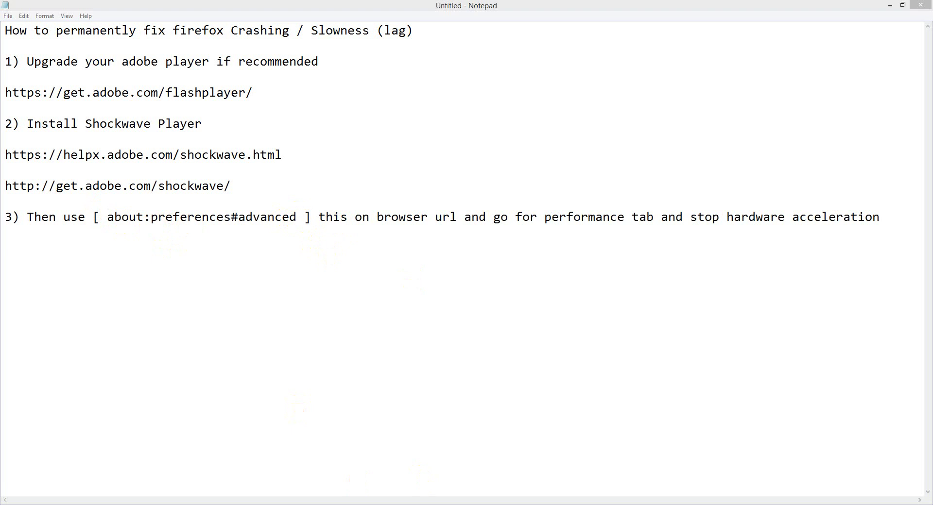
pyautogui.click(882, 5)
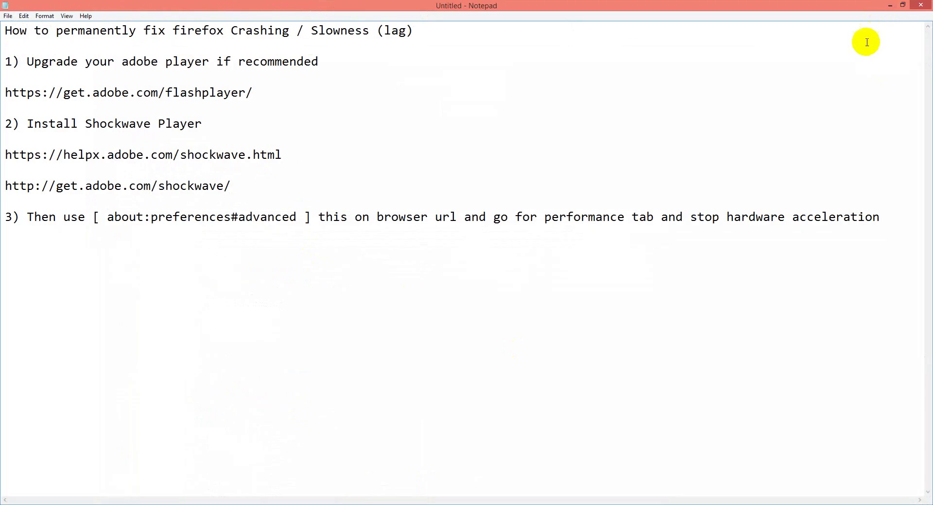
# Uncheck 'Use recommended performance settings' under Firefox's Performance options.
pyautogui.hotkey('alt', 'Tab')
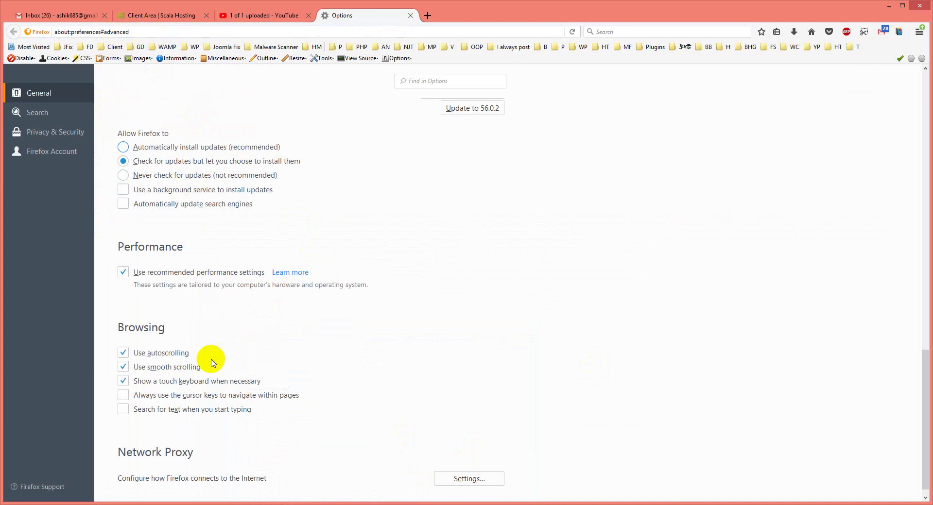
pyautogui.click(123, 273)
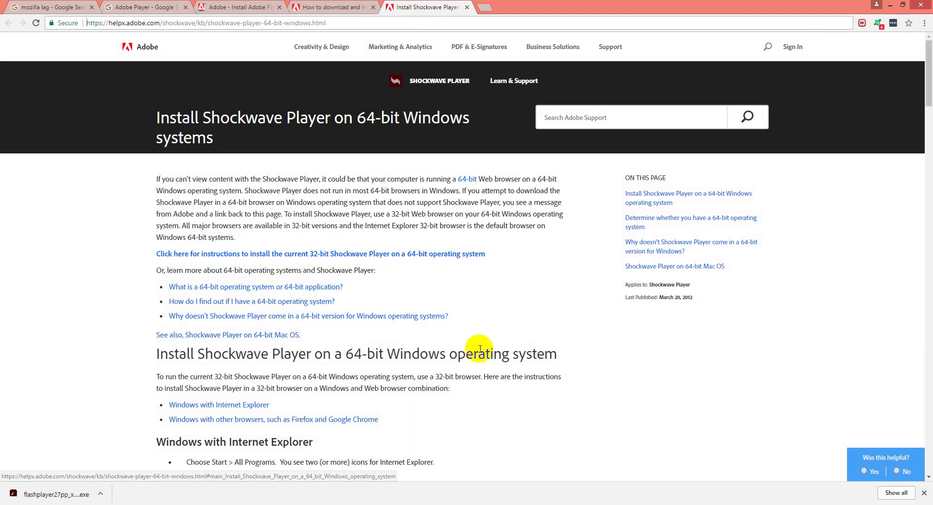
# Scroll through Adobe's article on installing Shockwave on 64-bit Windows.
pyautogui.scroll(-7, 481, 349)
pyautogui.scroll(-13, 480, 348)
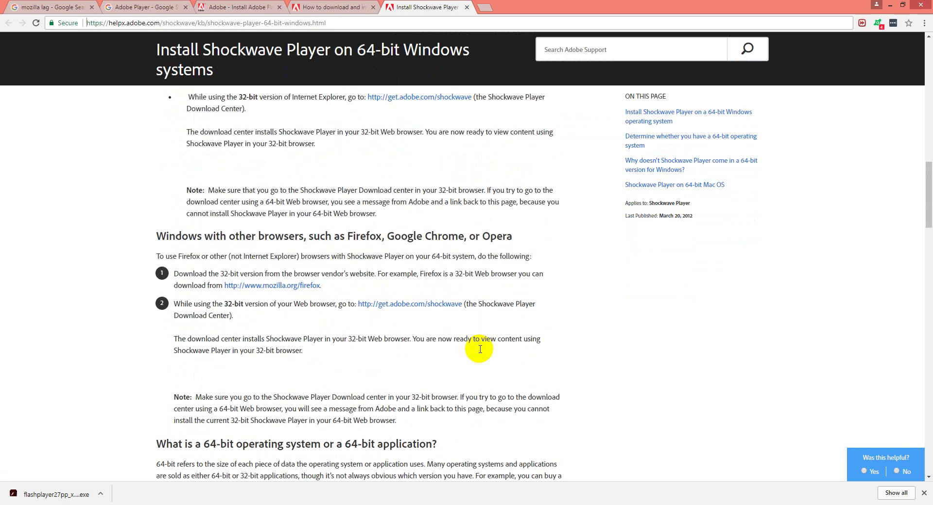
pyautogui.scroll(-2, 481, 349)
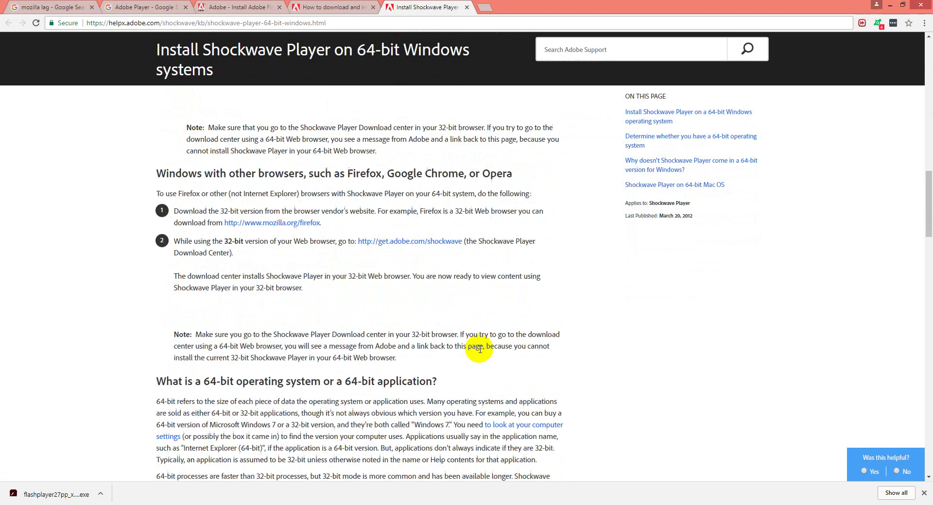
pyautogui.scroll(14, 480, 348)
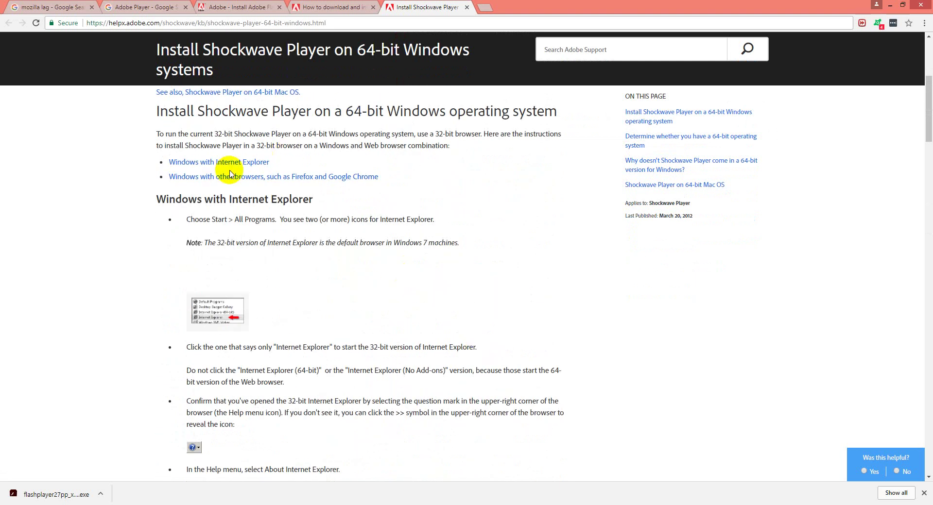
pyautogui.scroll(3, 393, 244)
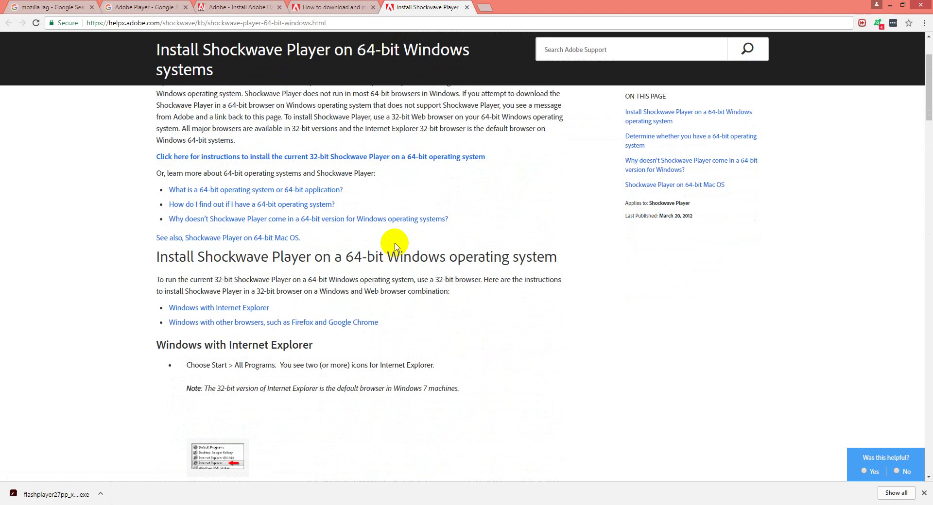
pyautogui.scroll(-3, 335, 153)
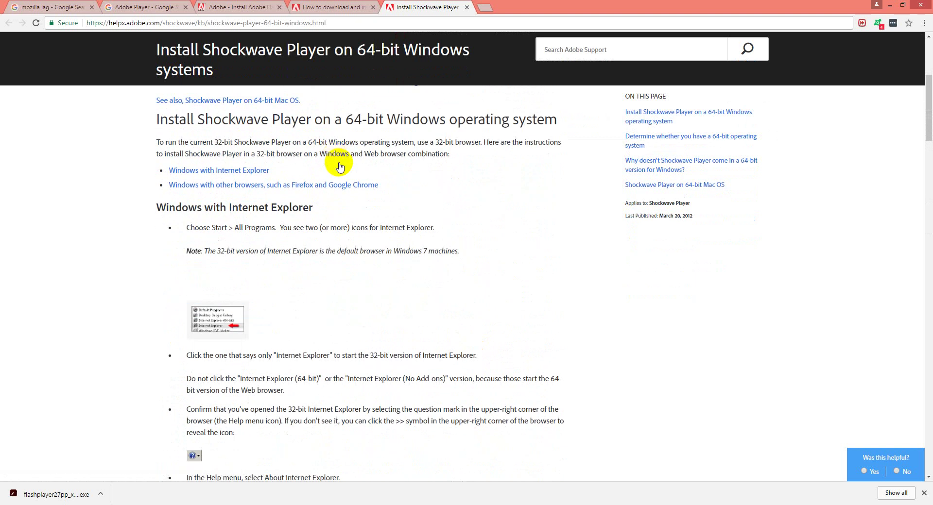
pyautogui.scroll(-6, 387, 237)
pyautogui.scroll(6, 389, 241)
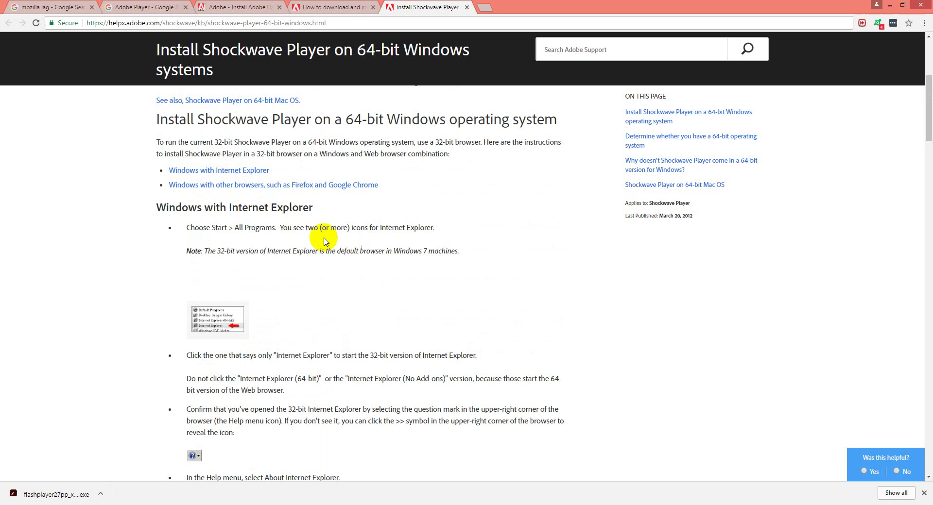
# Select filehippo.com in the Notepad link, then switch to FileHippo's Shockwave 12.2.9.199 download page.
pyautogui.hotkey('alt', 'Tab')
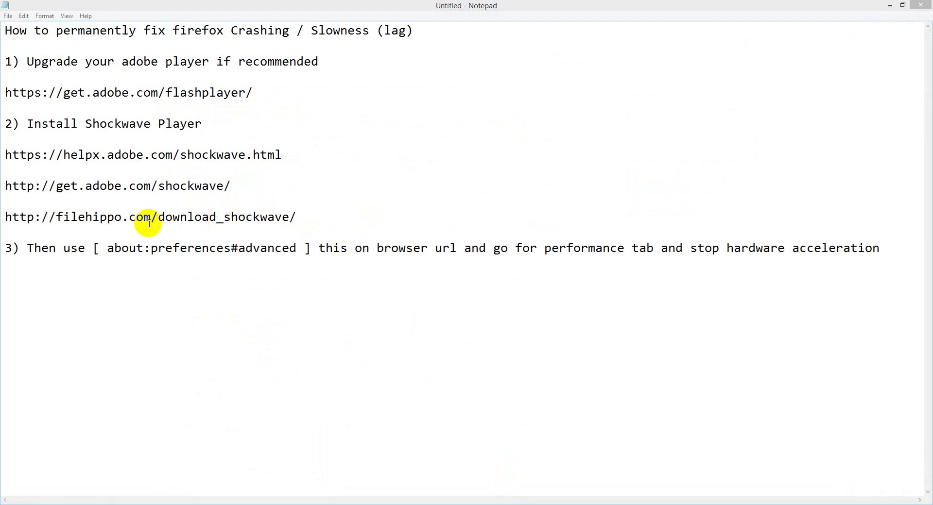
pyautogui.moveTo(56, 217); pyautogui.dragTo(152, 217)
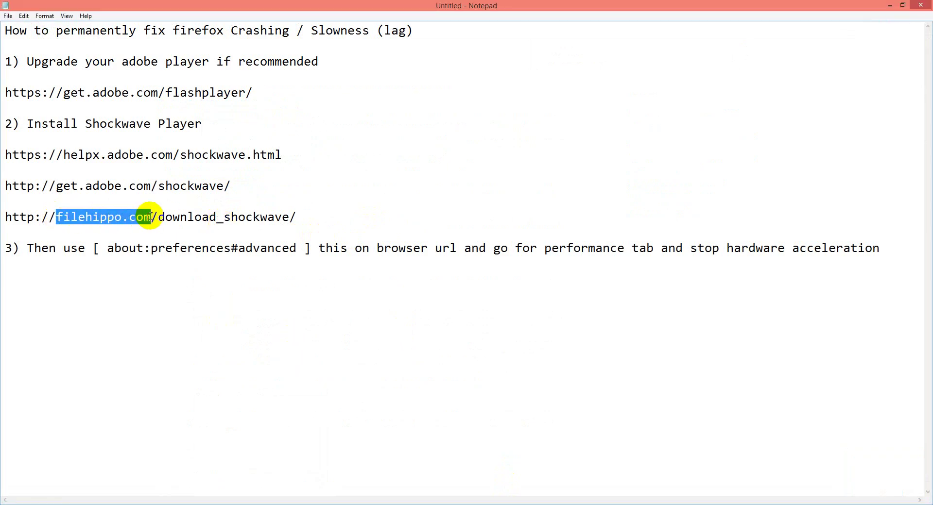
pyautogui.click(180, 216)
pyautogui.hotkey('alt', 'Tab')
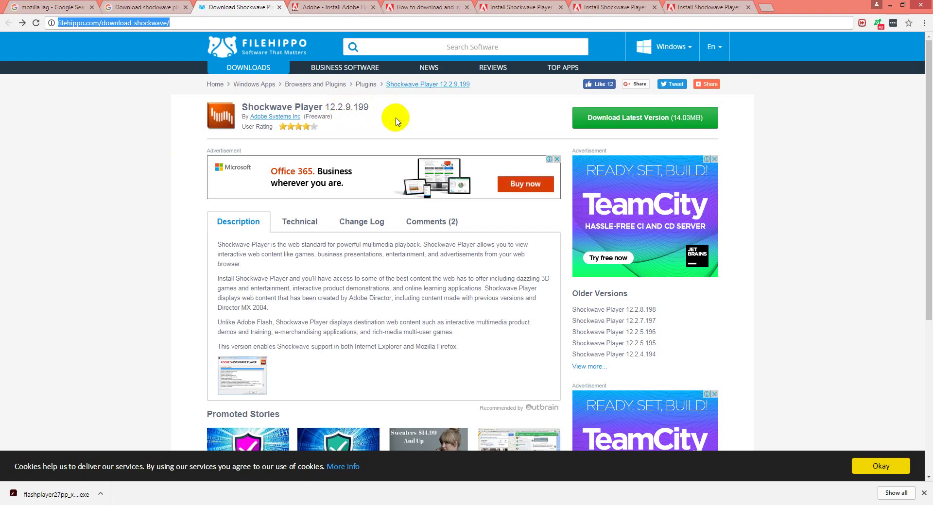
# Download the latest Shockwave Player from FileHippo and run the installer.
pyautogui.click(627, 126)
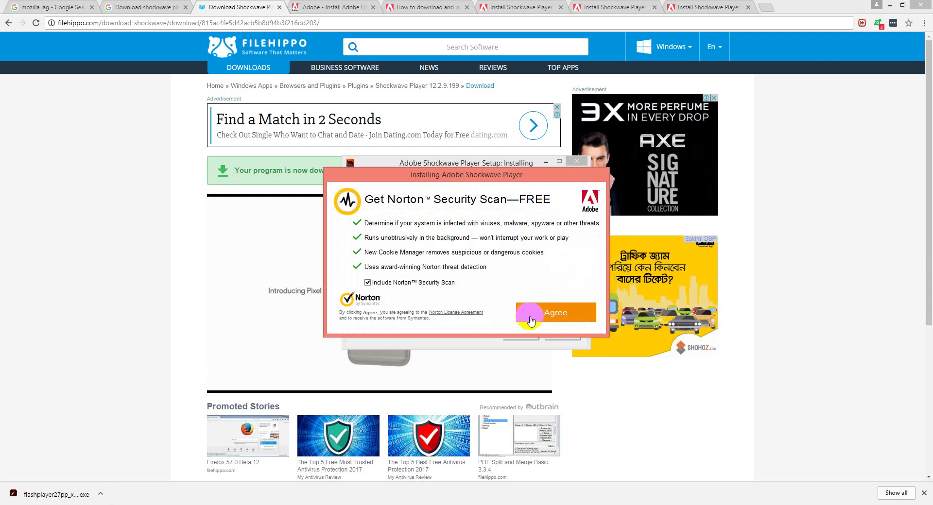
# Move the Norton offer aside, agree to continue Shockwave setup, and return to Chrome.
pyautogui.moveTo(499, 181); pyautogui.dragTo(477, 248)
pyautogui.click(533, 381)
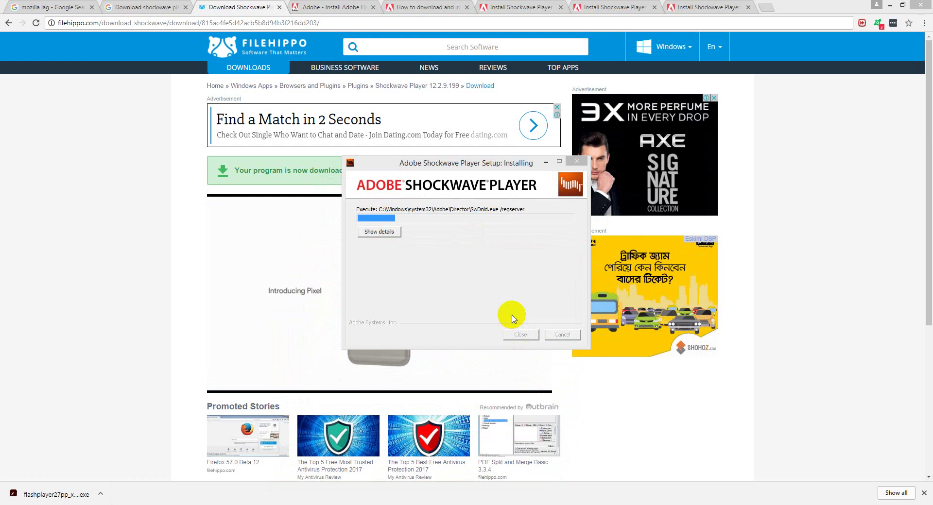
pyautogui.click(281, 8)
# Close the FileHippo download tab and check the Shockwave installer's progress.
pyautogui.click(280, 7)
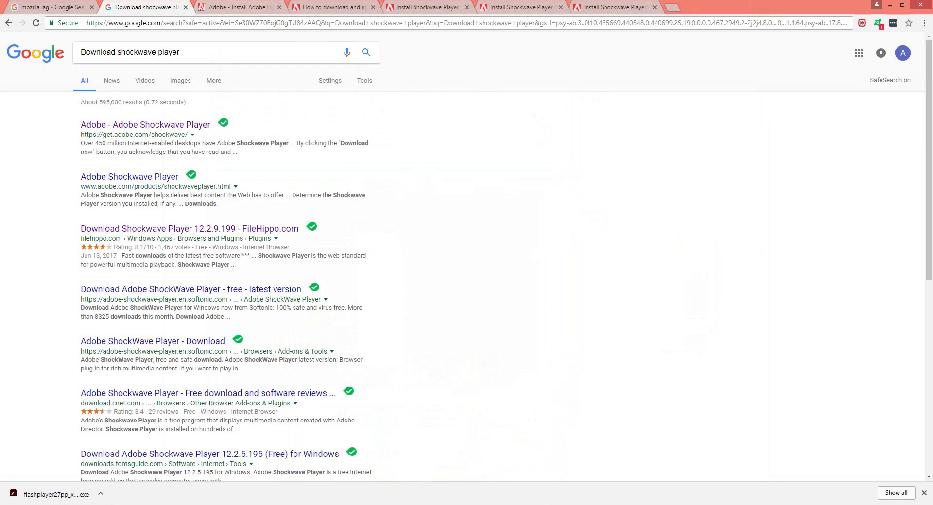
pyautogui.click(468, 503)
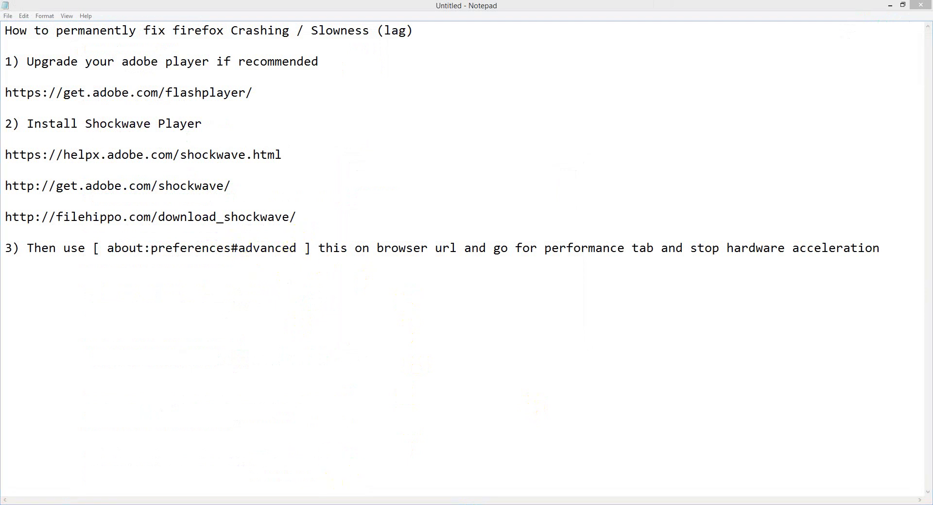
# Bring the Firefox window with its New Tab page to the front.
pyautogui.click(310, 503)
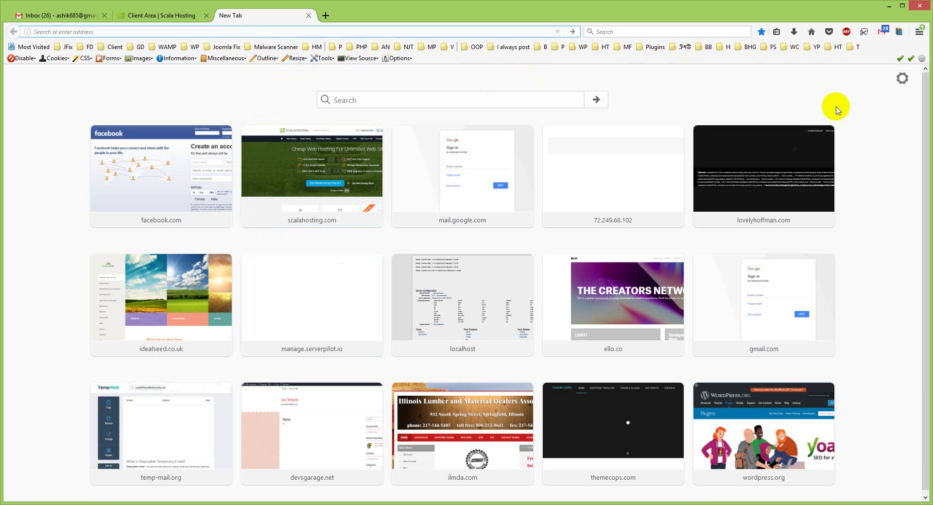
# Close the Client Area and Inbox tabs, then quit Firefox.
pyautogui.click(207, 18)
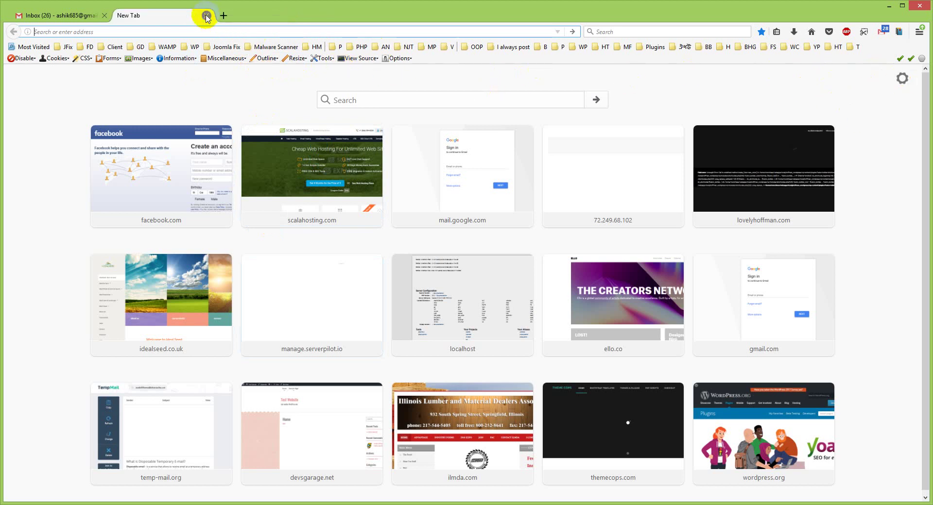
pyautogui.click(104, 19)
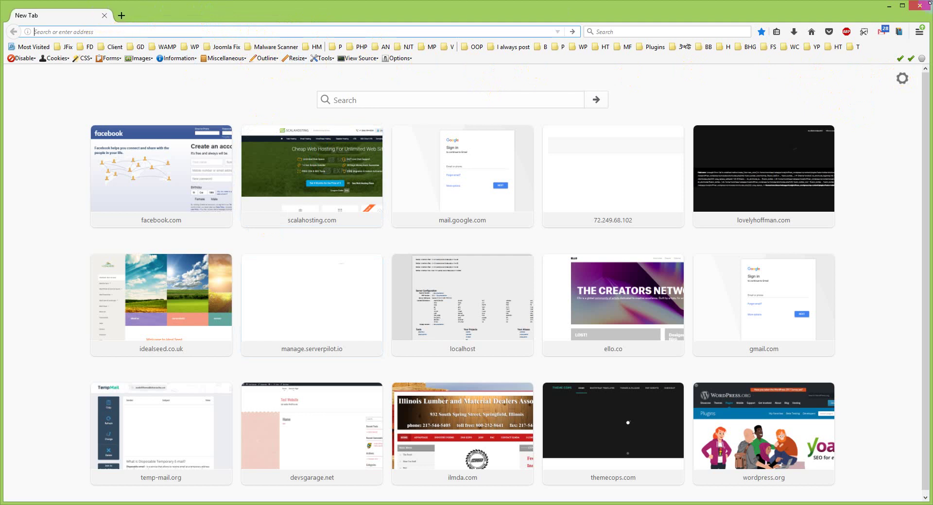
pyautogui.moveTo(915, 6)
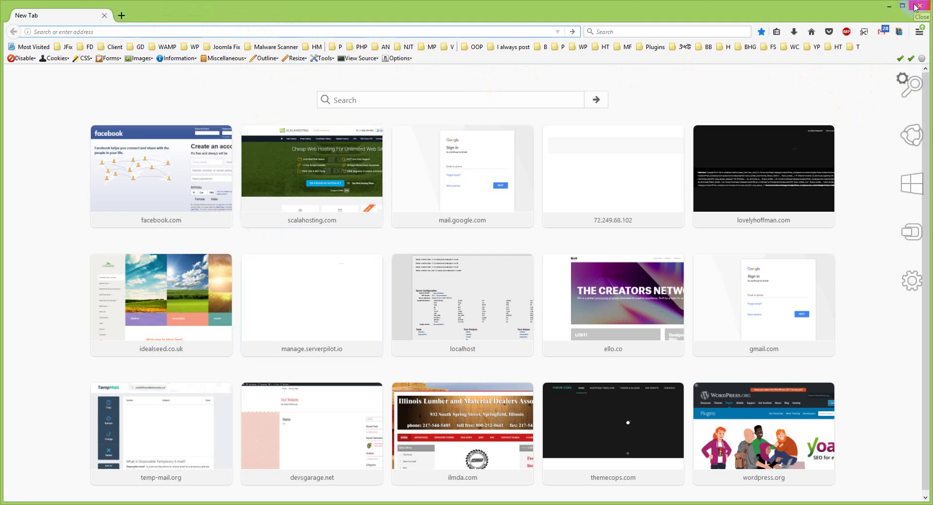
pyautogui.click(915, 6)
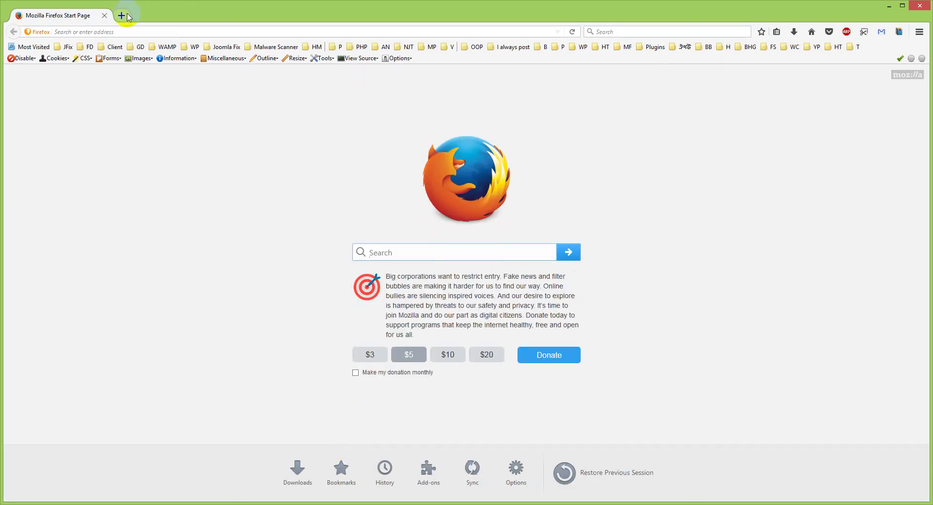
# In the restarted Firefox, open a new tab and close it, leaving only the Start Page.
pyautogui.click(127, 17)
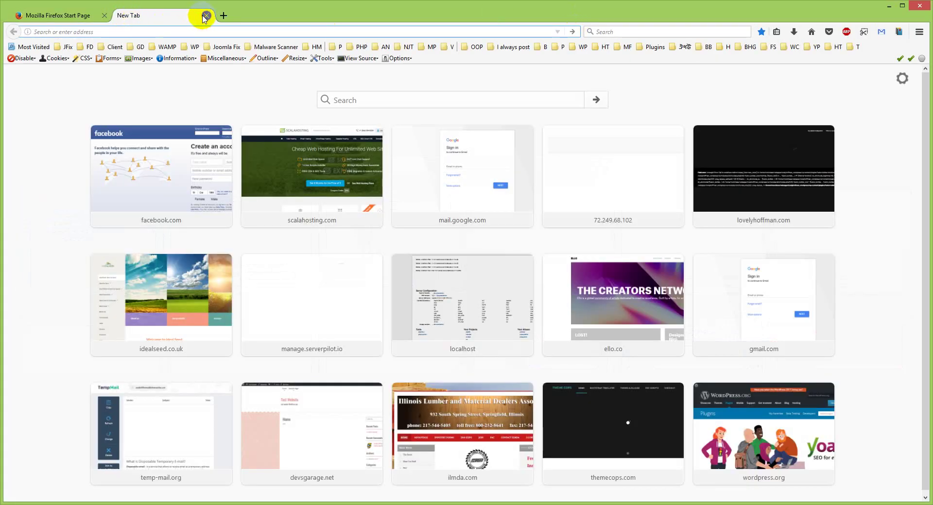
pyautogui.click(206, 16)
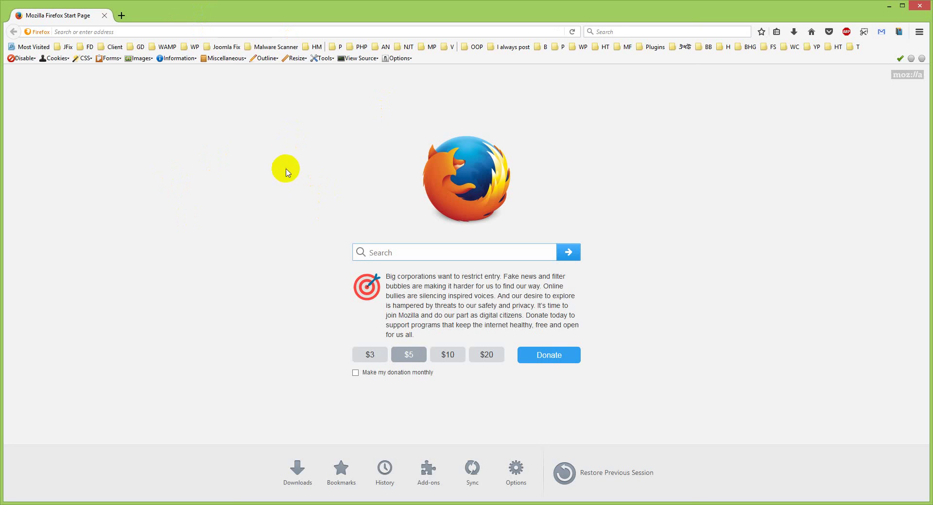